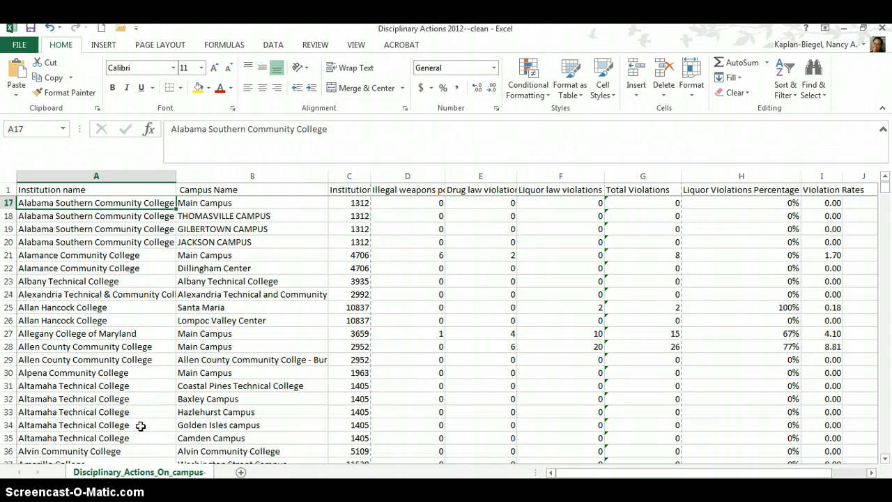
Go to the end of the data and select cell G2269, two rows below the Total Violations column
key("ctrl+Down")
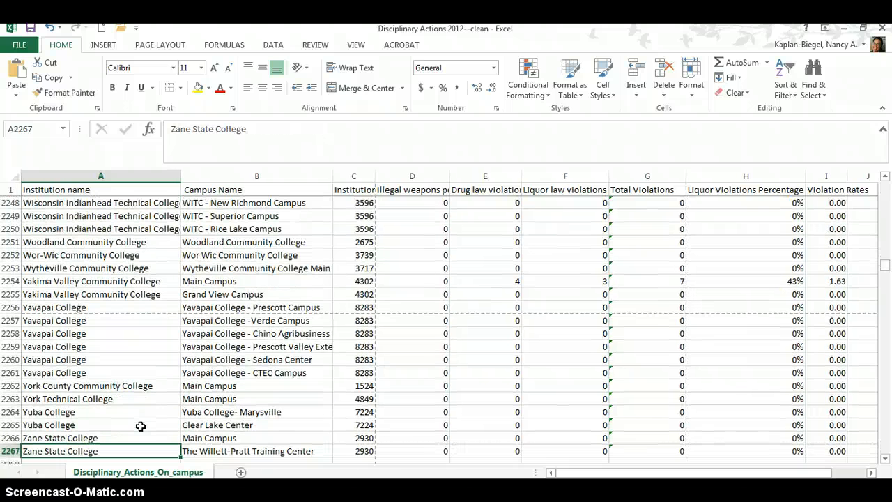
scroll(418, 279, "down", 3)
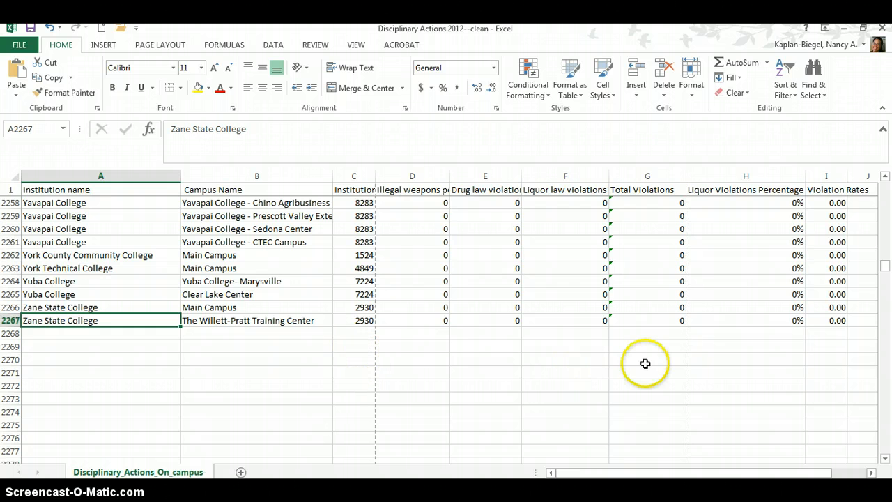
left_click(355, 347)
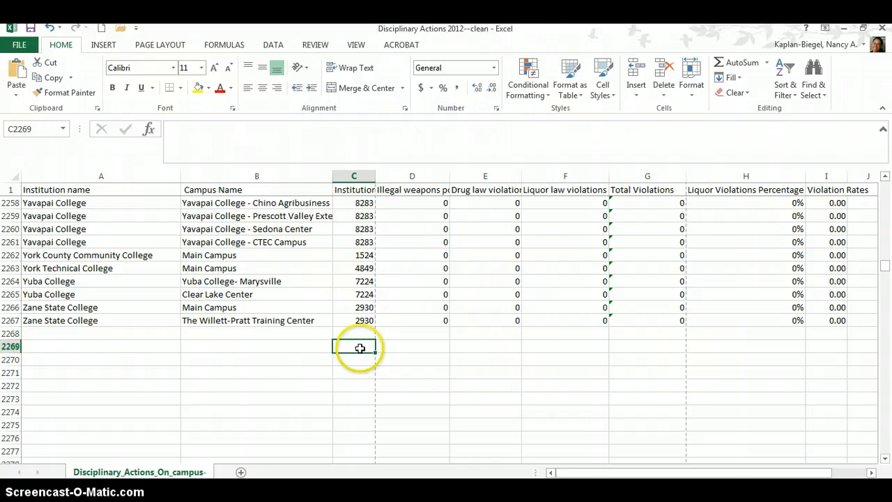
left_click(670, 347)
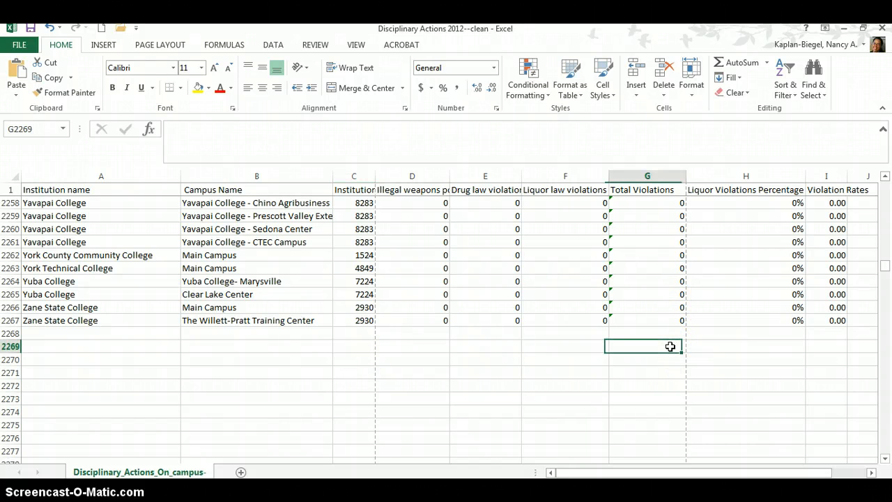
left_click(623, 346)
type("+")
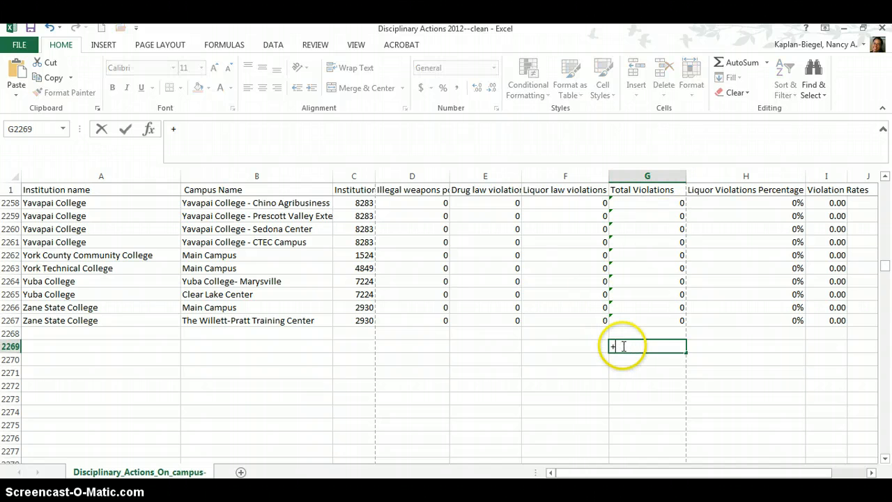
key("BackSpace")
type("=")
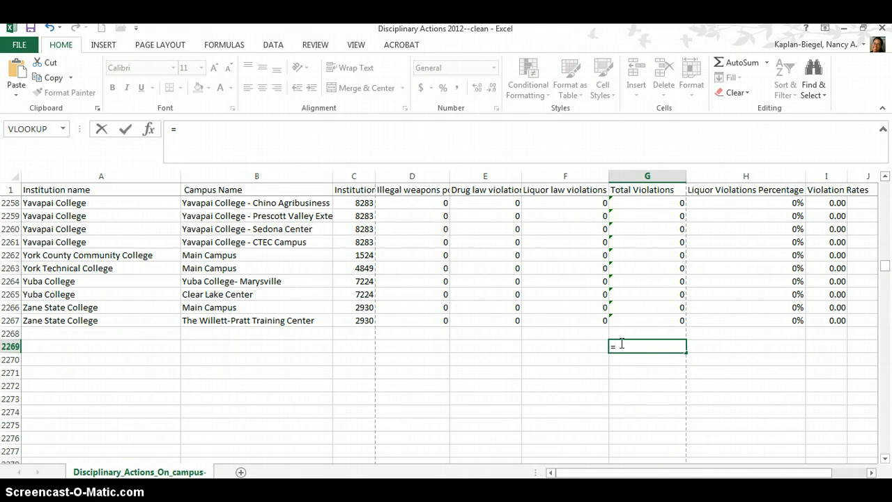
type("g2:")
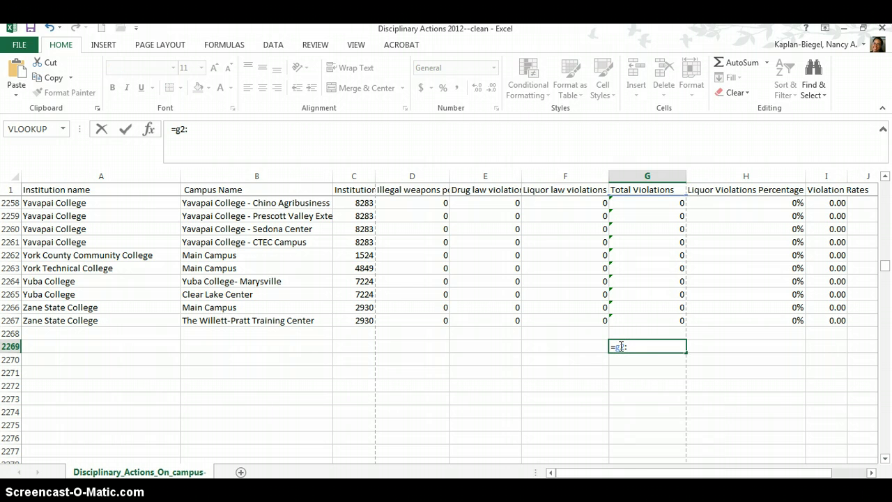
key("BackSpace")
key("BackSpace")
type("S")
type("=")
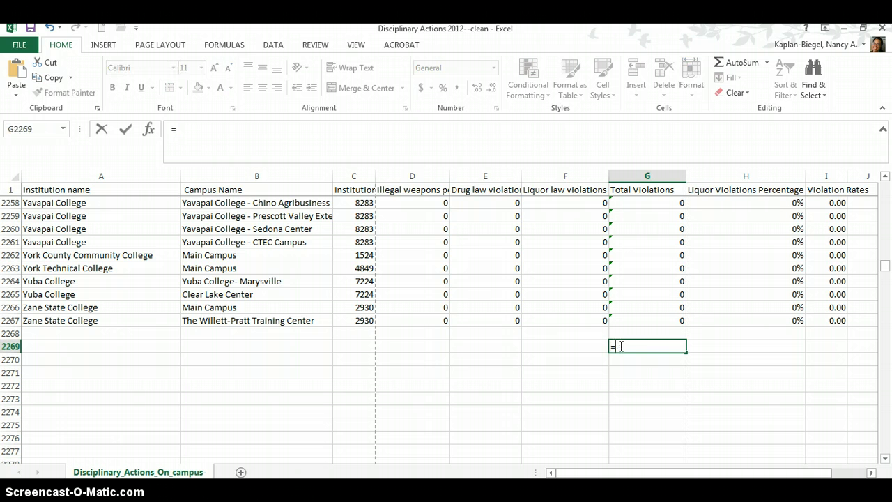
type("SUM")
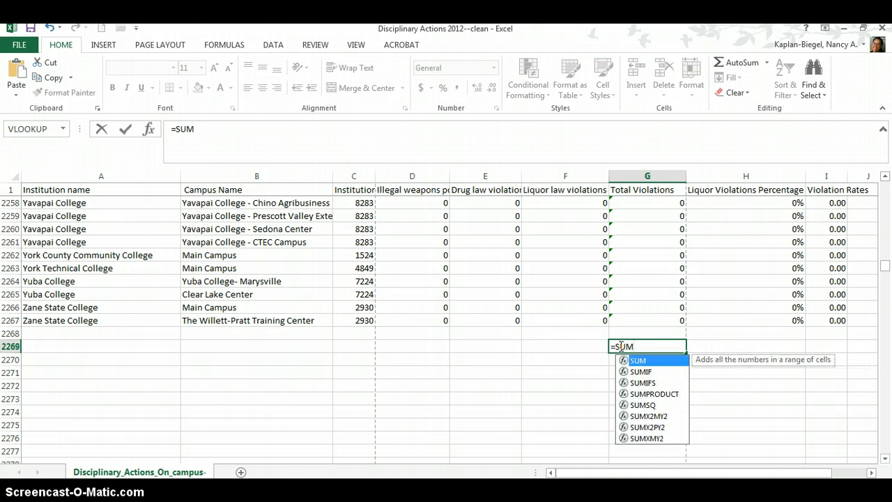
type("(g")
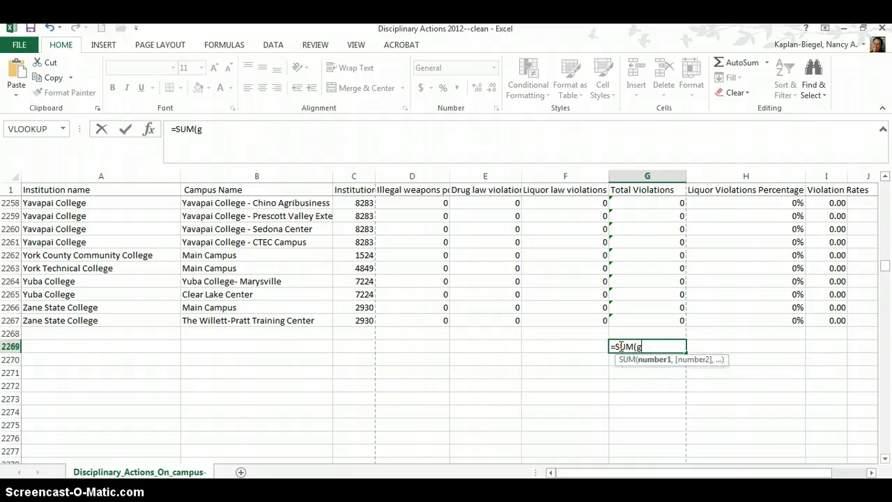
type("2")
Total the Total Violations column in G2269 with a SUM formula over G2:G2267
type(":g22")
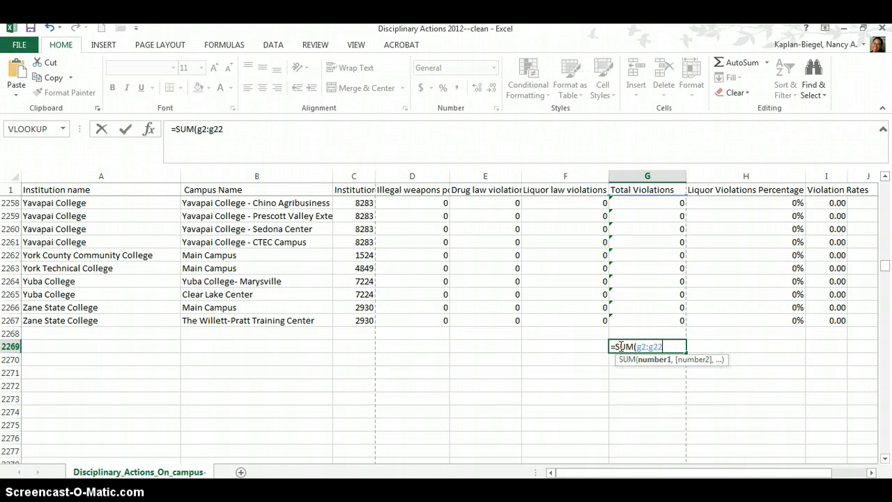
type("67")
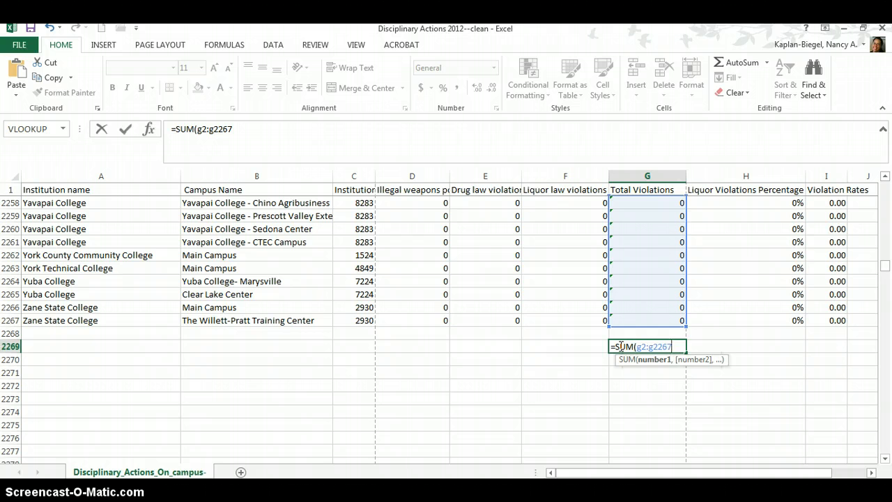
key("Return")
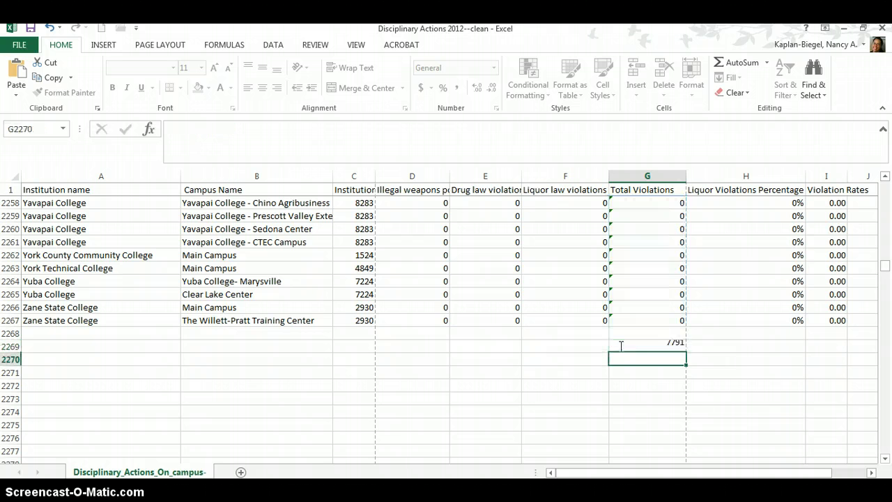
scroll(619, 346, "up", 1, "ctrl")
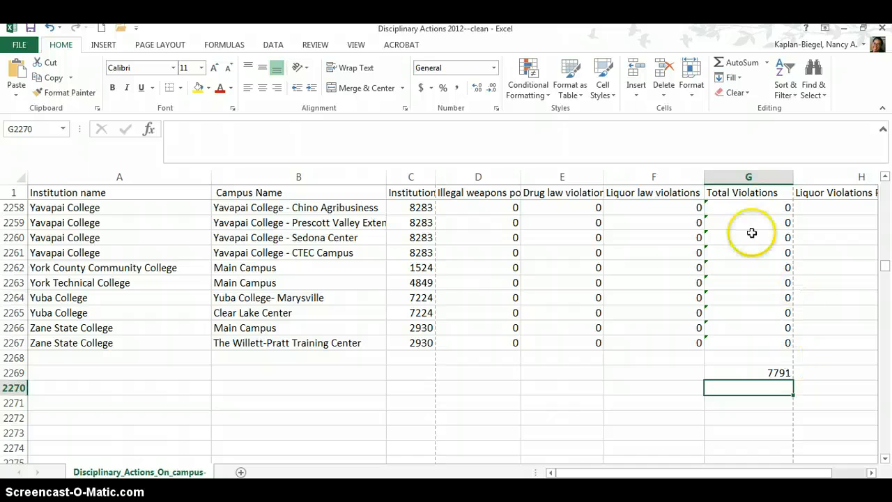
scroll(747, 265, "up", 3)
scroll(748, 265, "up", 7)
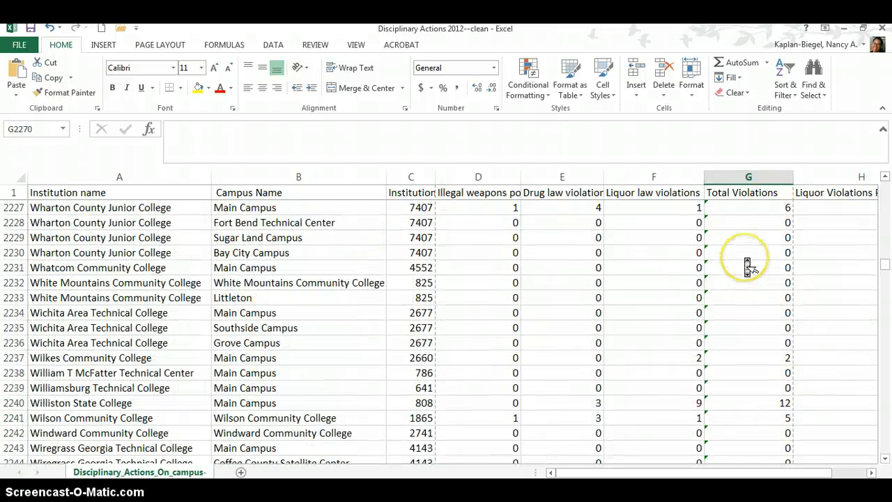
scroll(747, 265, "down", 8)
scroll(747, 265, "down", 1)
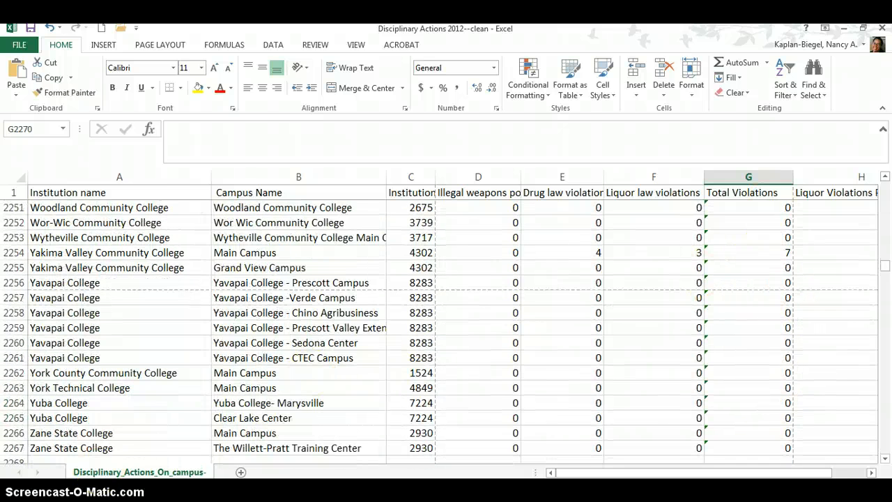
scroll(715, 301, "down", 2)
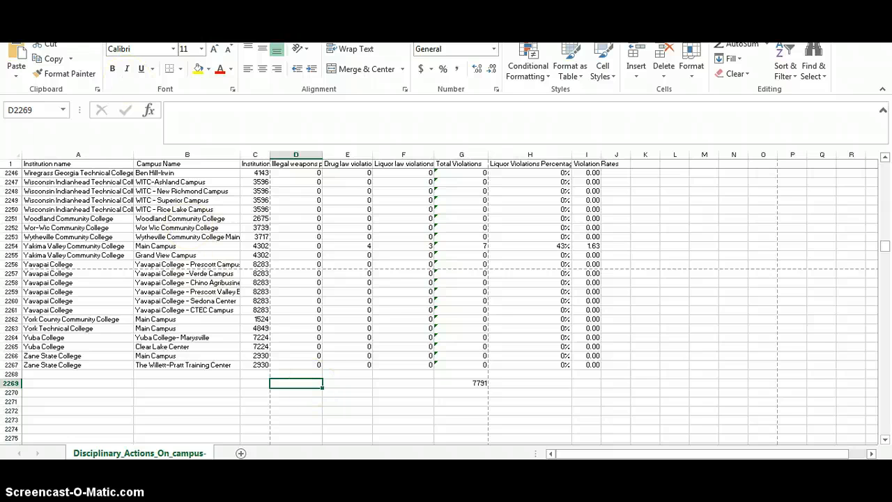
Enter =SUM(D2:D2267) in D2269 below the illegal weapons column and fill the formula across to F2269
left_click(298, 381)
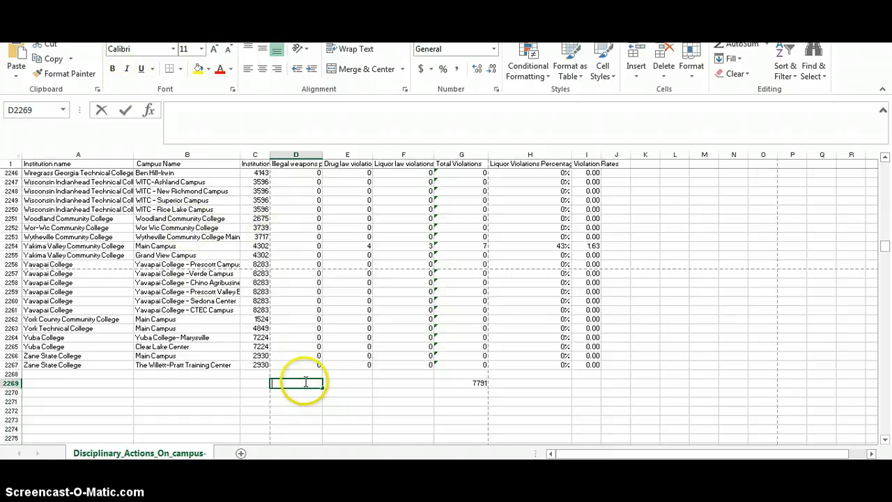
double_click(310, 382)
type("=")
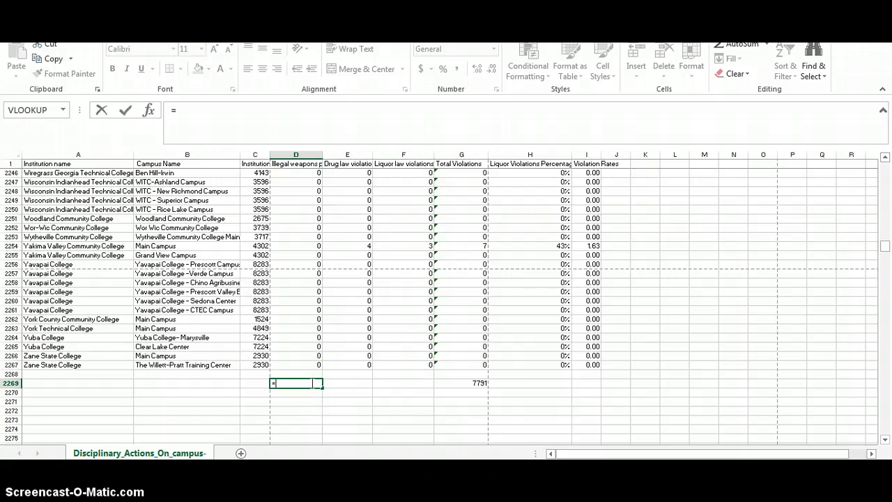
type("SUM")
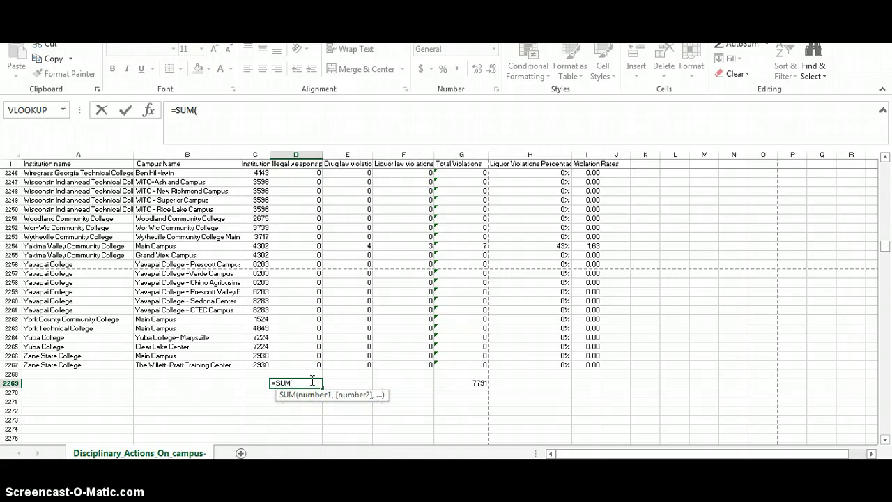
type("(d2:d2")
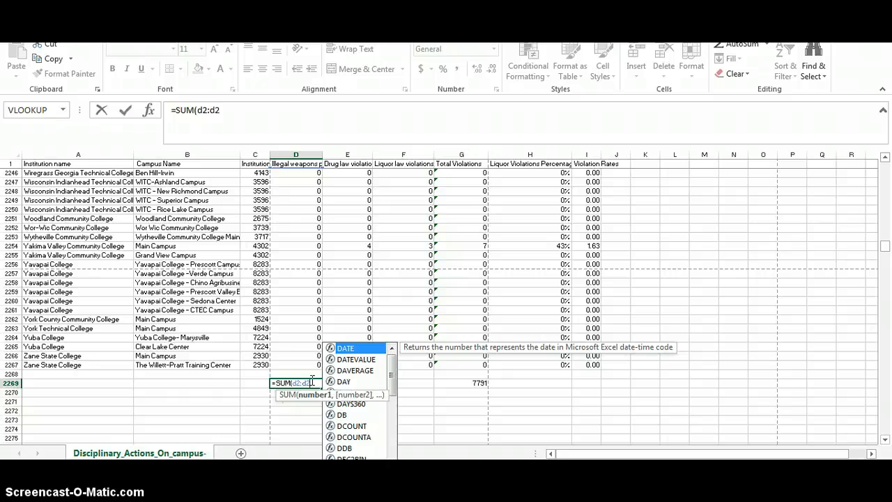
type("267")
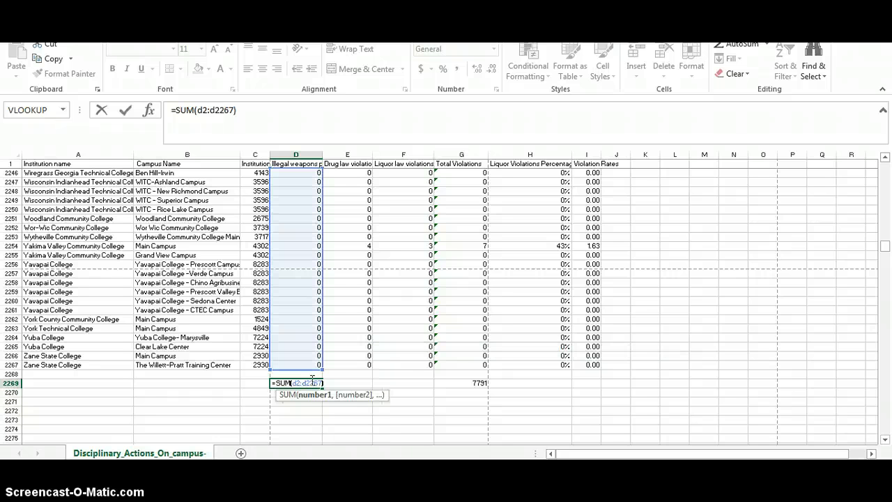
type(")")
key("Return")
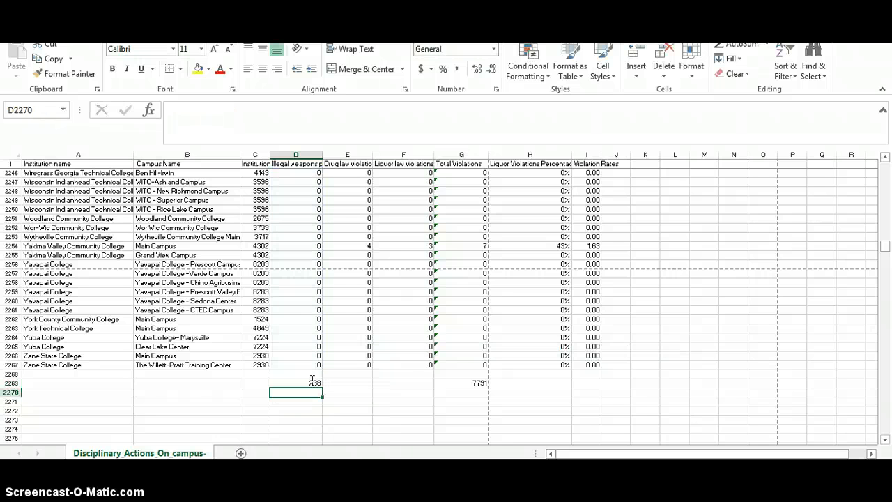
left_click(314, 382)
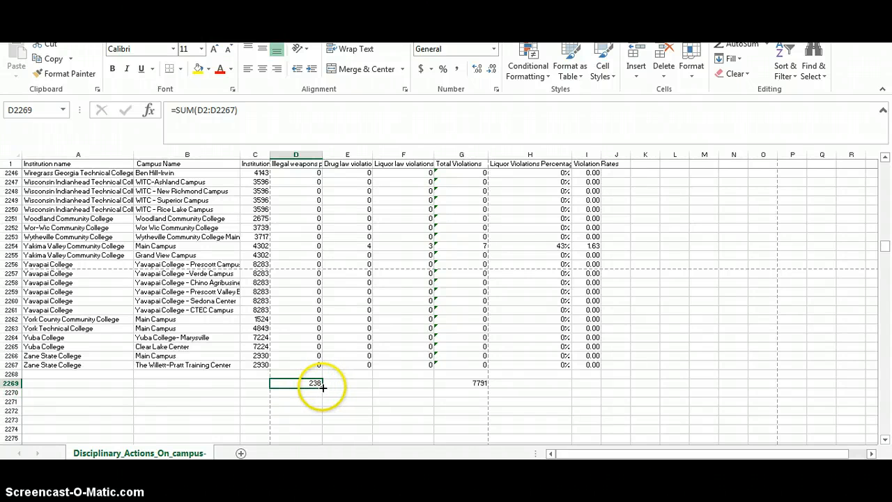
left_click_drag(357, 388, 466, 388)
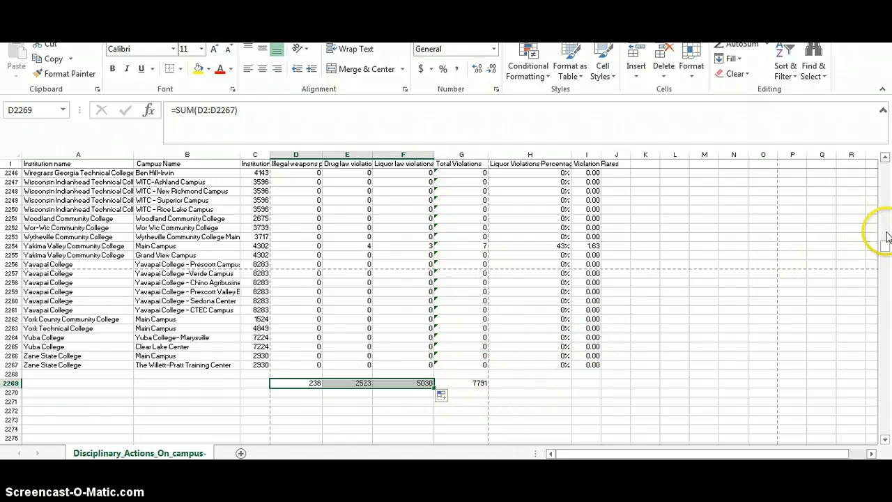
Copy the Liquor Violations Percentage formula from H2 into H2269 on the totals row
scroll(876, 175, "up", 10)
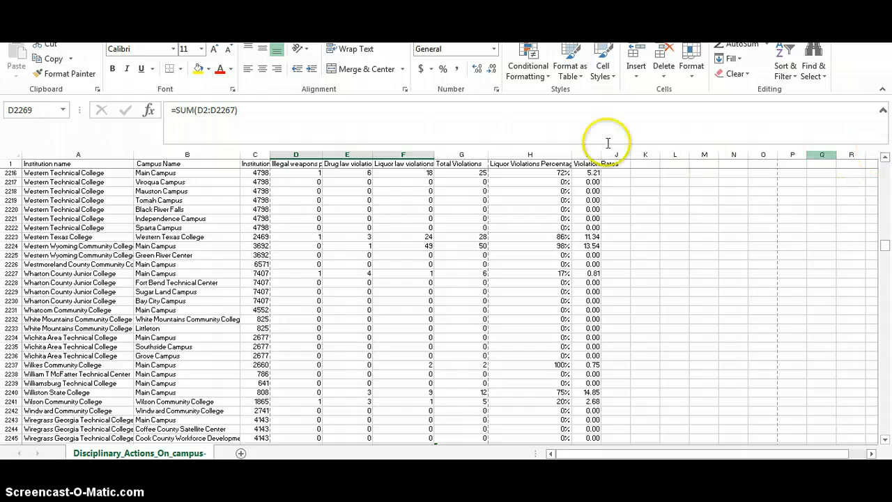
left_click_drag(885, 245, 861, 160)
left_click(538, 175)
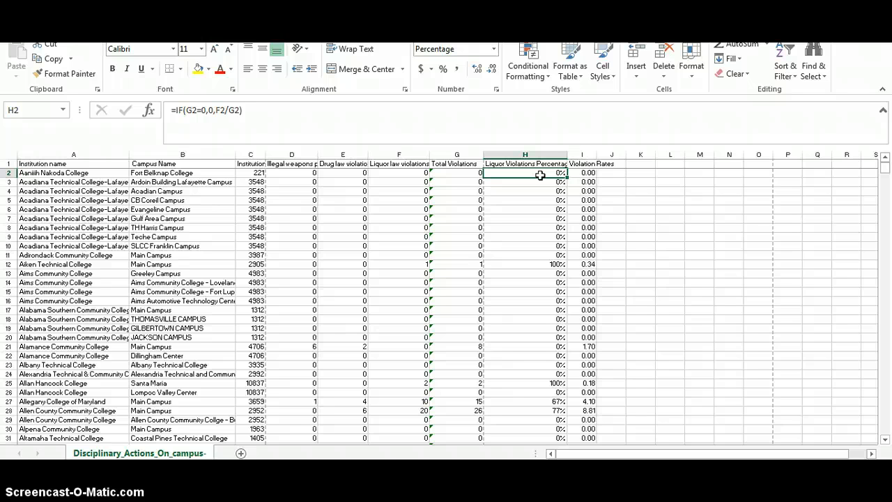
key("ctrl+c")
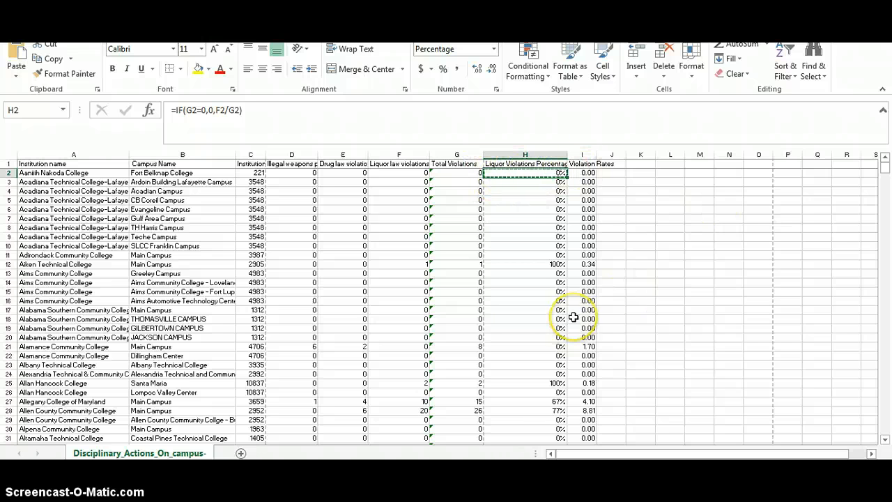
key("ctrl+Down")
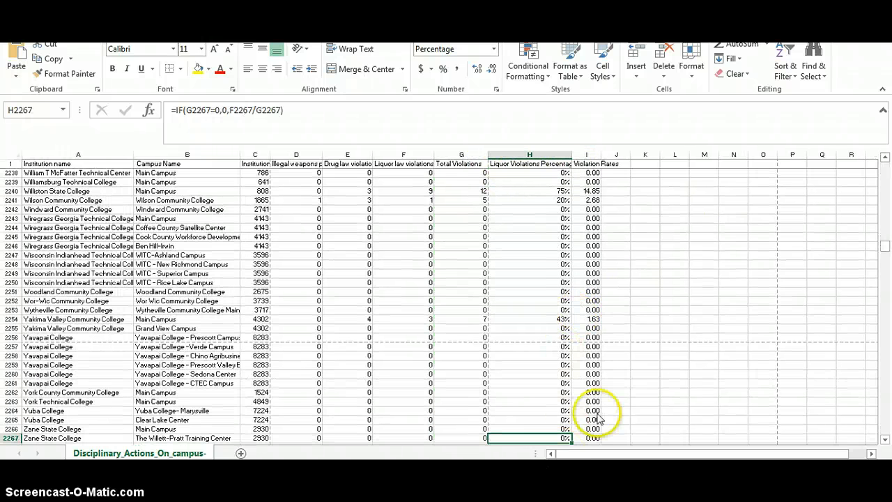
scroll(562, 387, "down", 2)
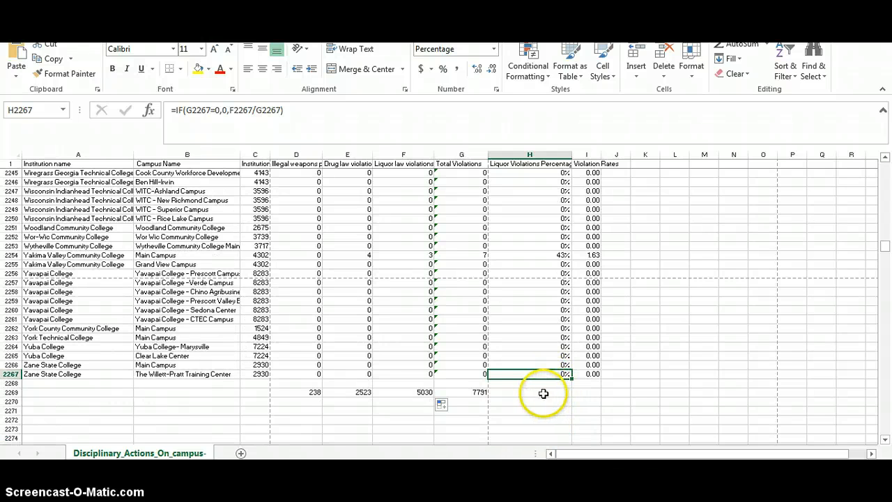
left_click(544, 394)
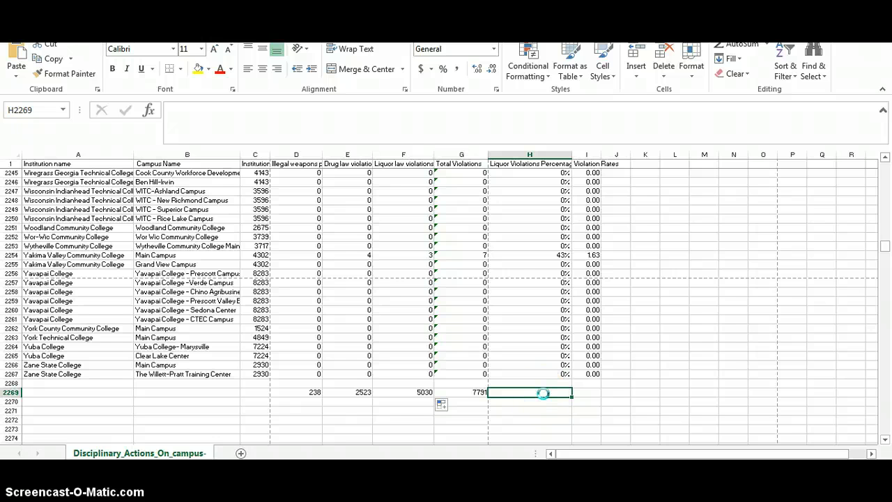
key("ctrl+v")
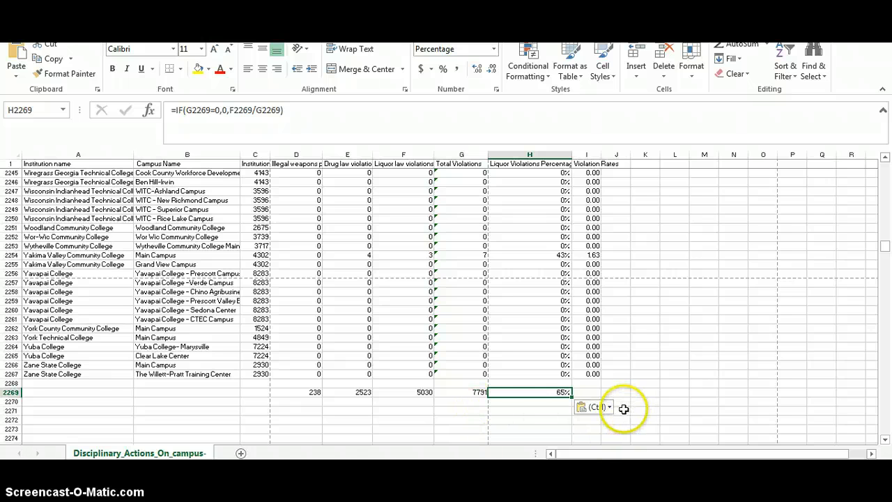
Label H2273 as Mean and H2274 as Medium, a few rows below the totals row
scroll(614, 345, "down", 2)
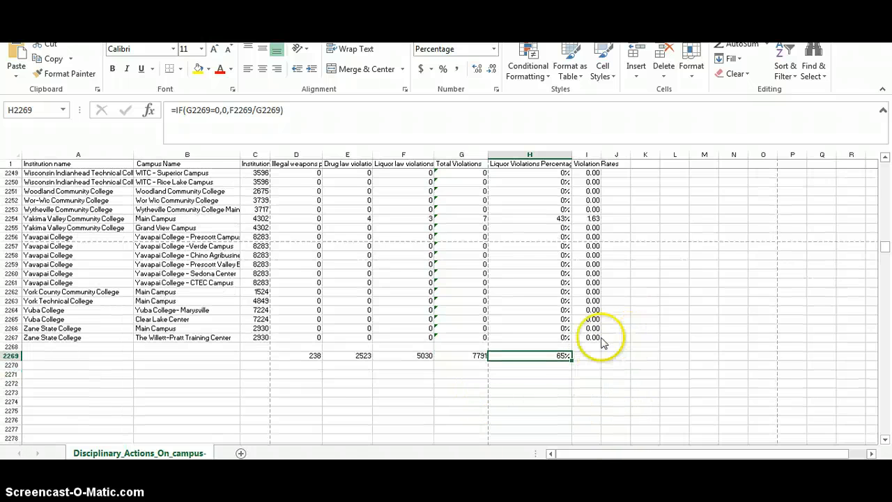
left_click(584, 398)
left_click(537, 394)
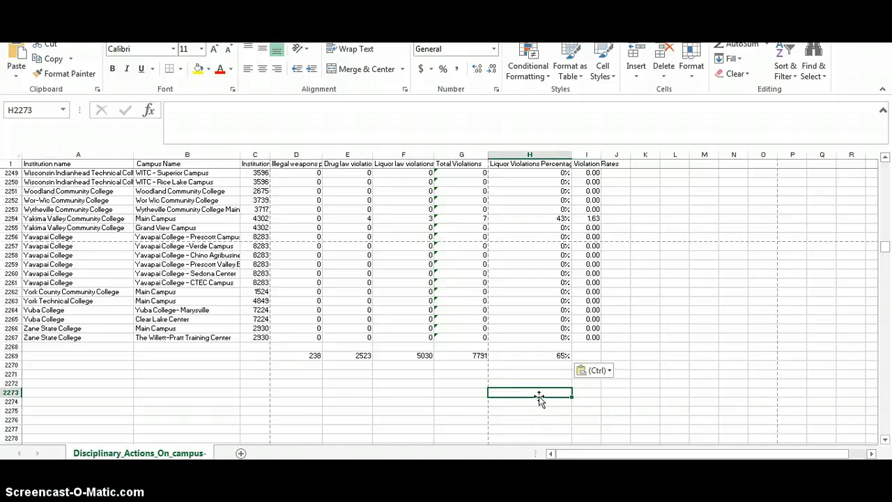
type("Mean")
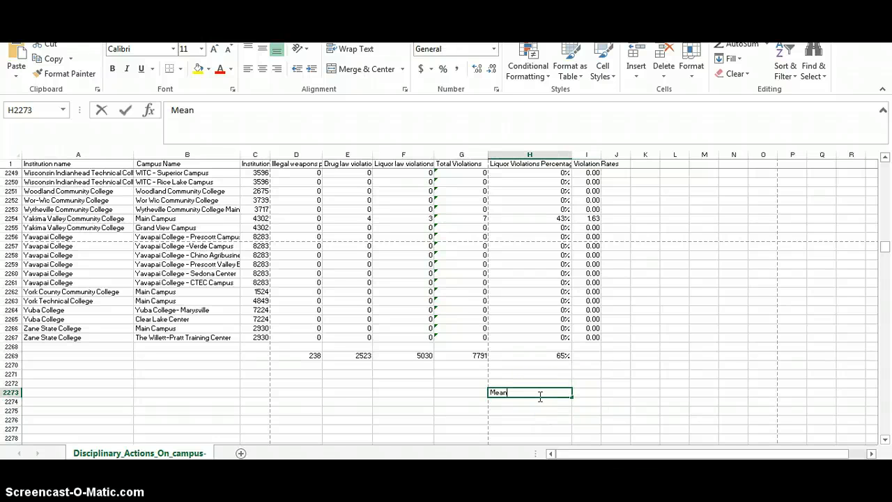
left_click(540, 401)
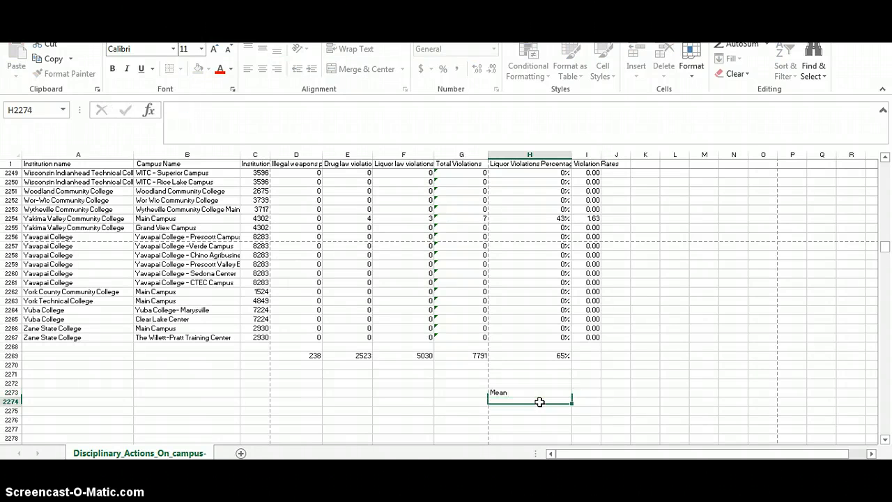
type("Mean")
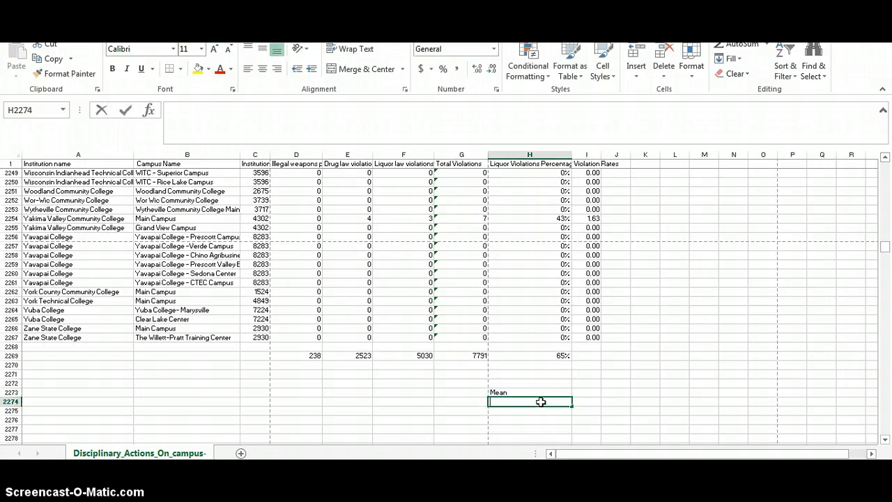
key("BackSpace")
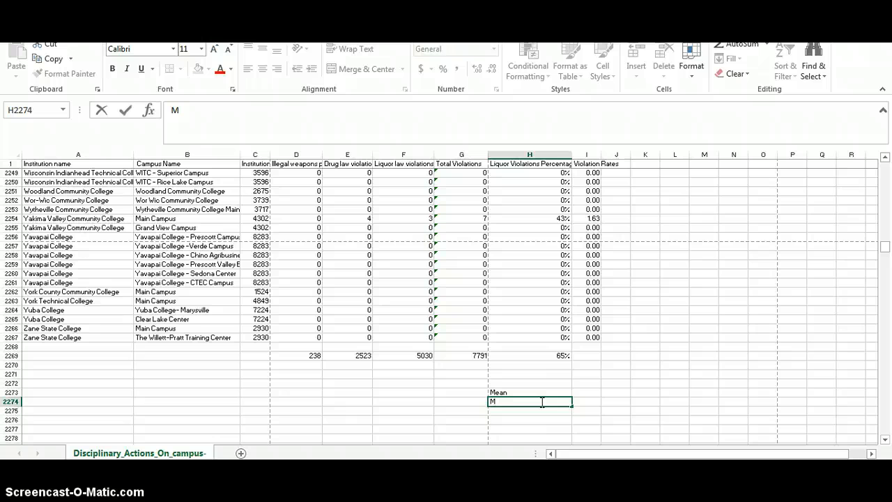
type("edium")
left_click(530, 412)
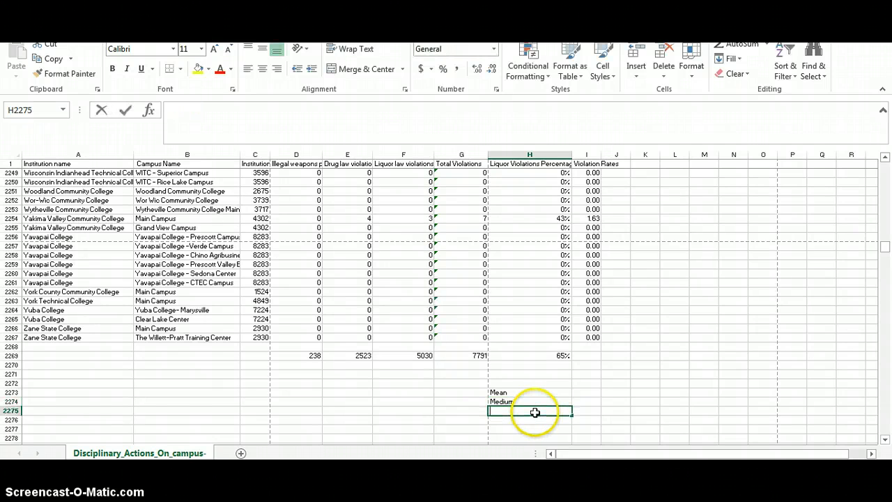
type("Mode")
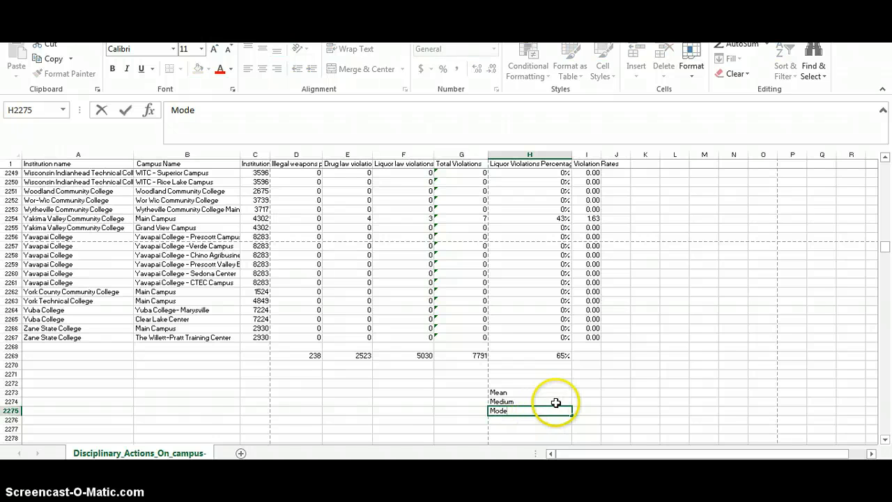
left_click(585, 391)
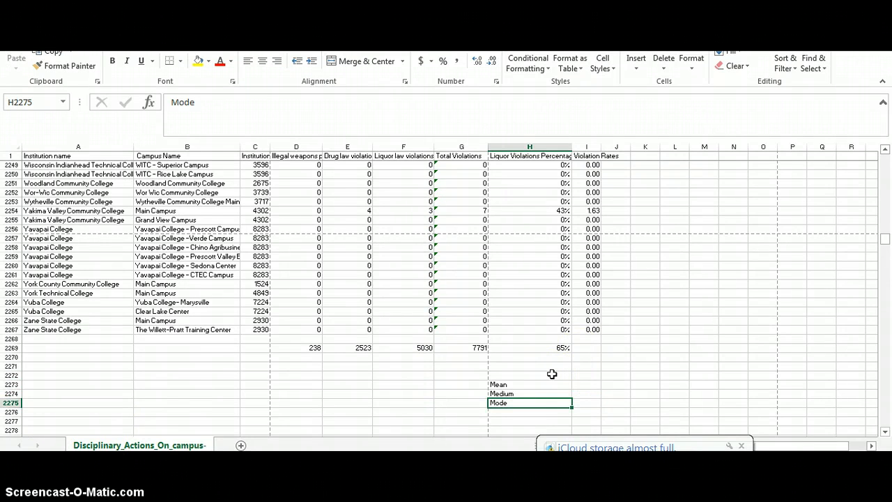
key("BackSpace")
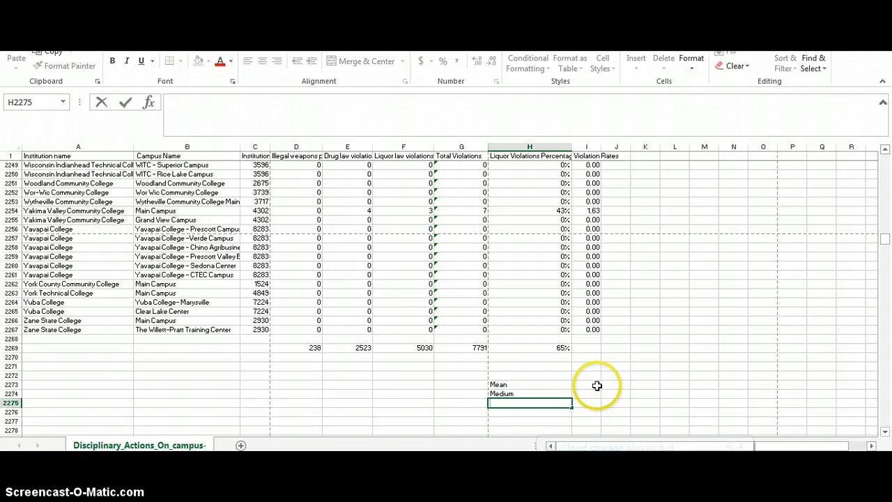
Extend the Mean label in H2273 so it reads "Mean /average"
left_click(521, 385)
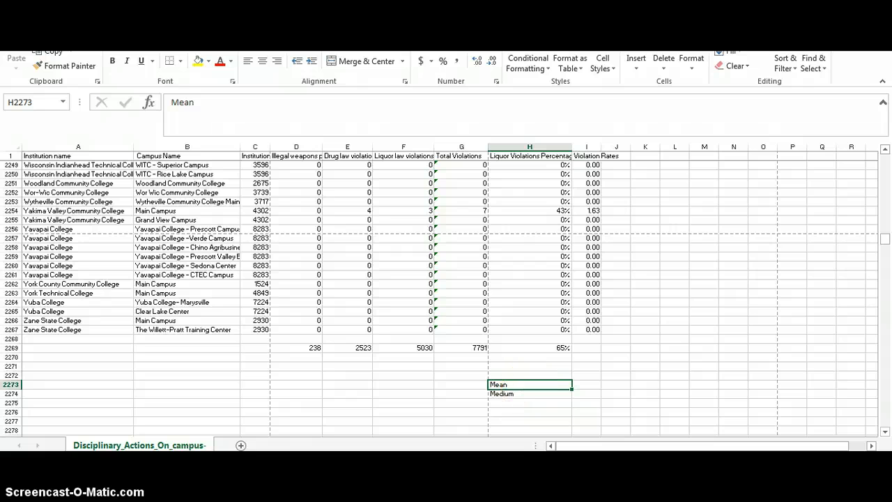
key("F2")
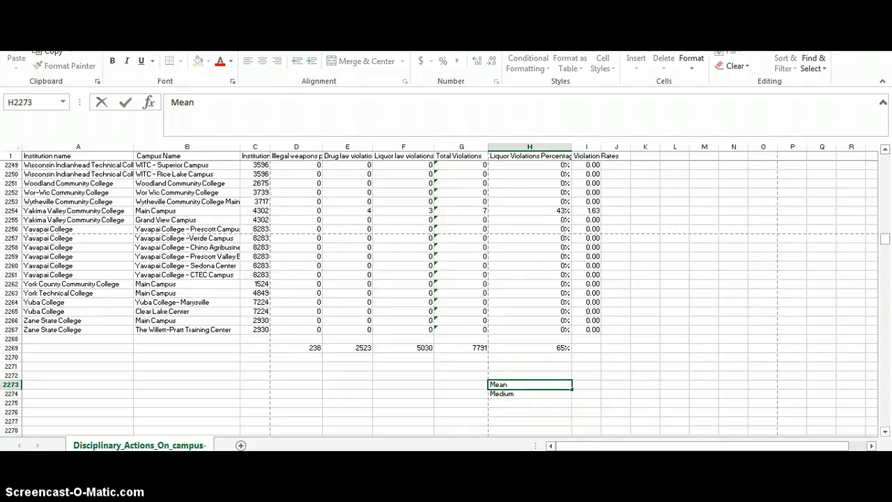
type("/av")
type("earg")
key("BackSpace")
key("BackSpace")
key("BackSpace")
type("rage")
Enter =AVERAGE(I2:I2267) in I2273 to average the Violation Rates column beside the mean label
left_click(591, 385)
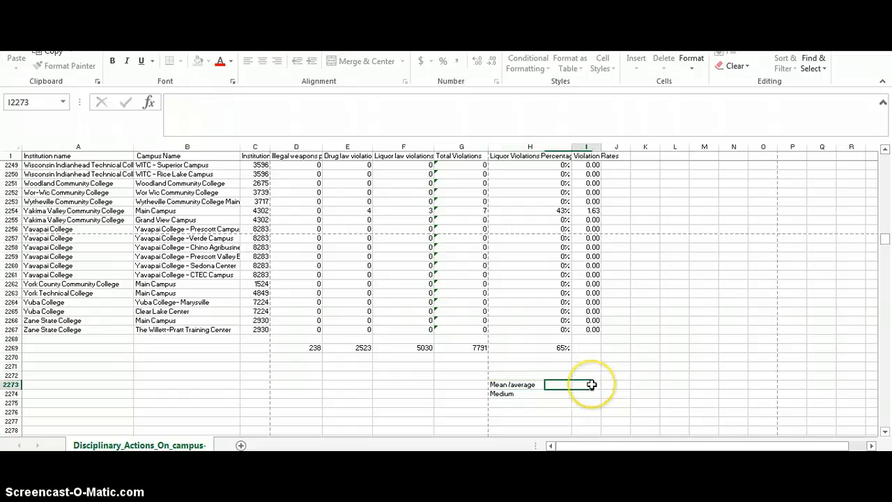
type("=")
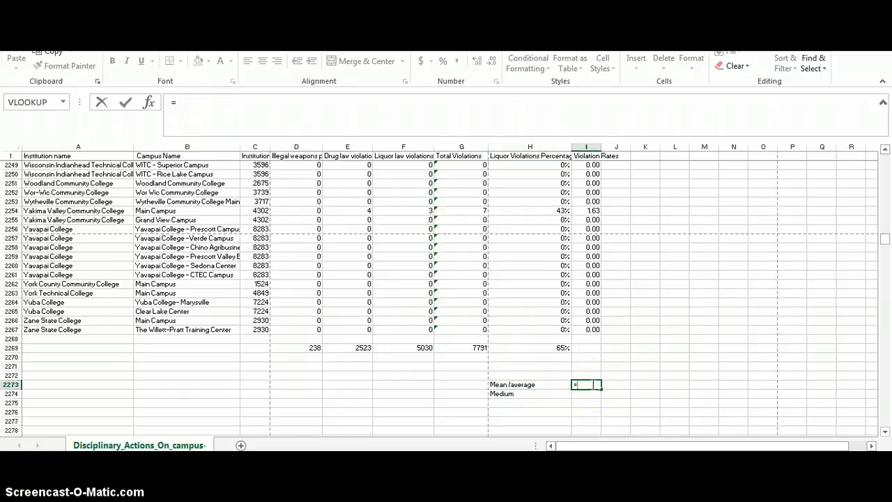
type("ave")
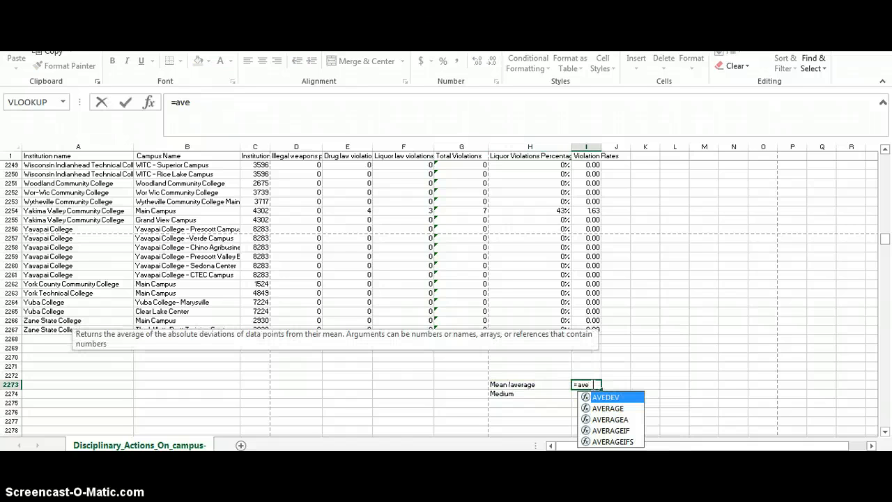
type("rage")
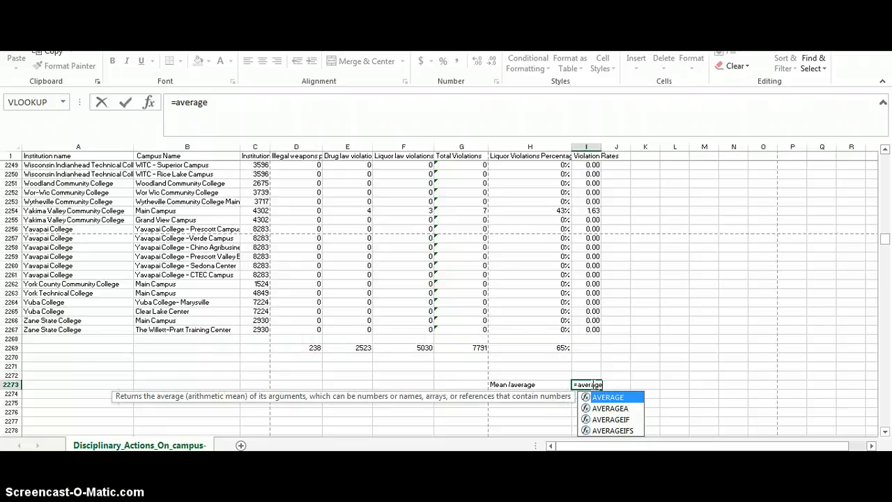
type(")")
type("(")
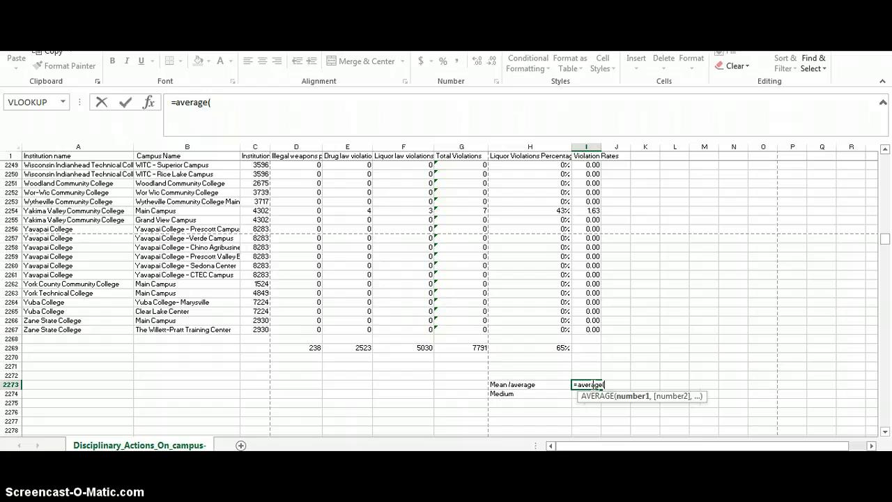
type("i")
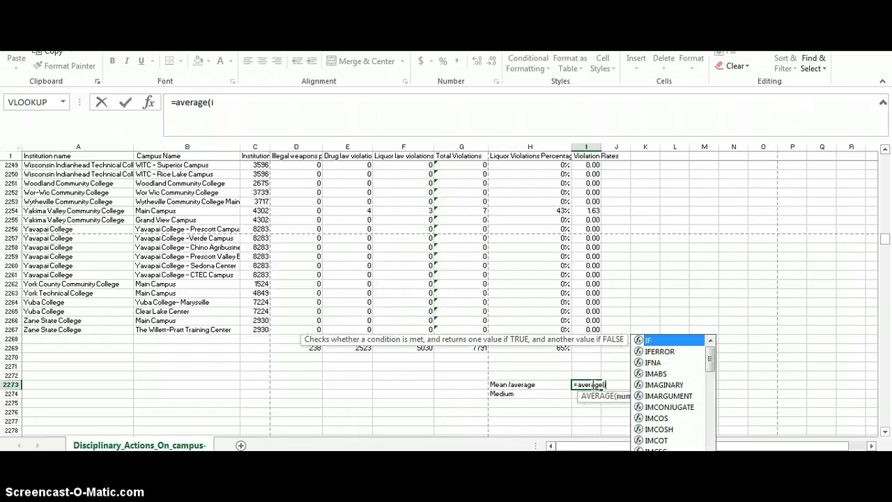
type("2:")
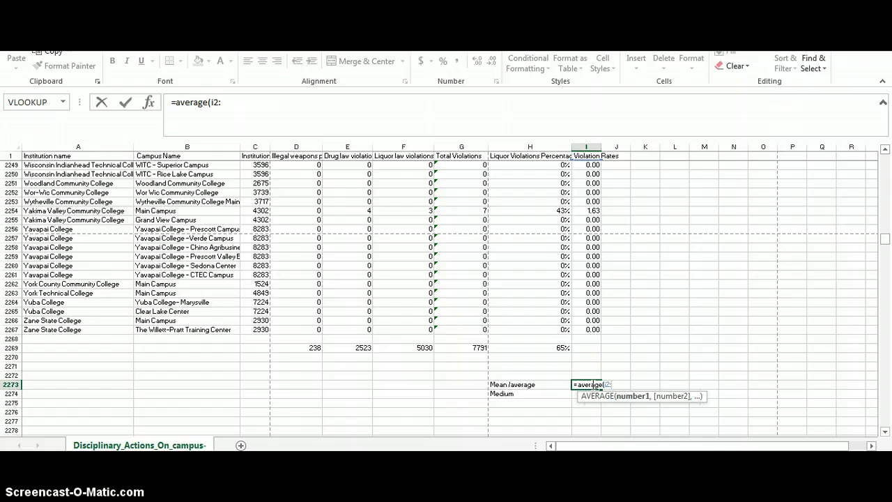
type("i")
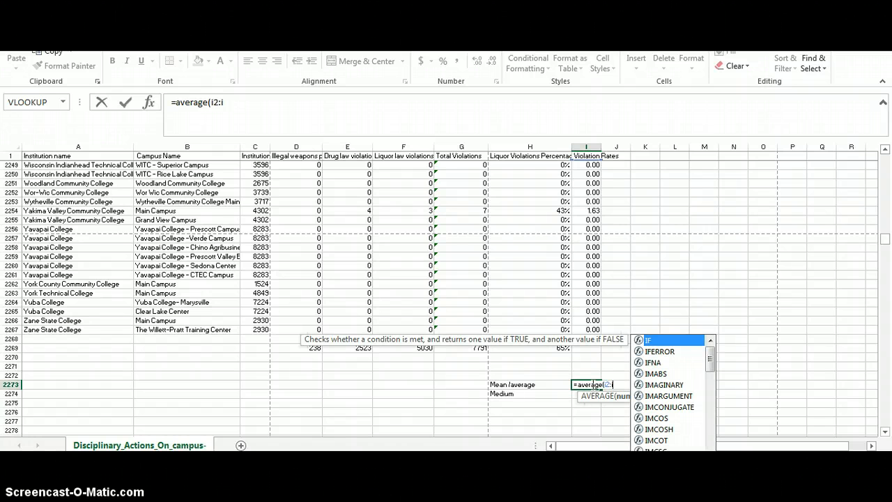
type("2267)")
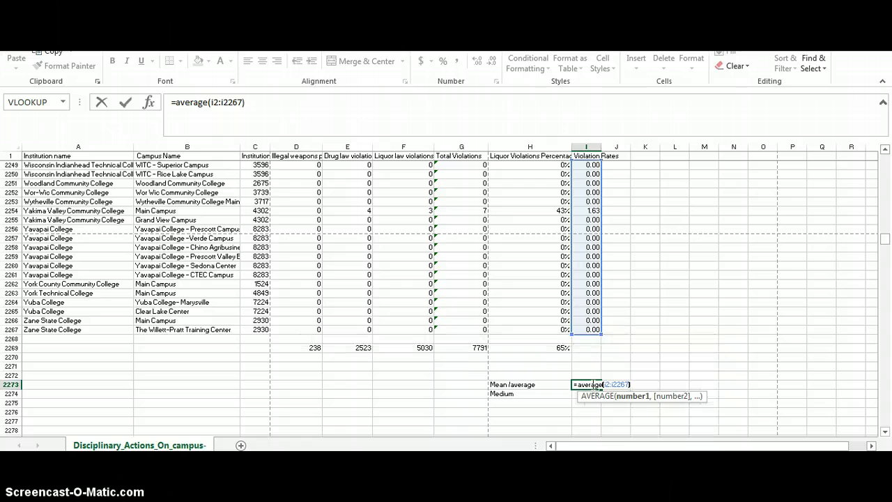
key("Return")
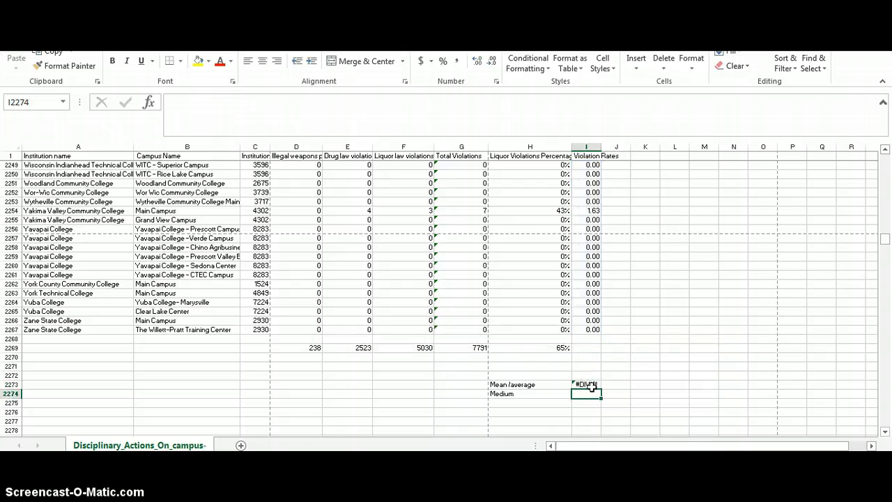
Read the error explanation for the average formula in I2273, and select I2274 beside the Medium label
left_click(594, 384)
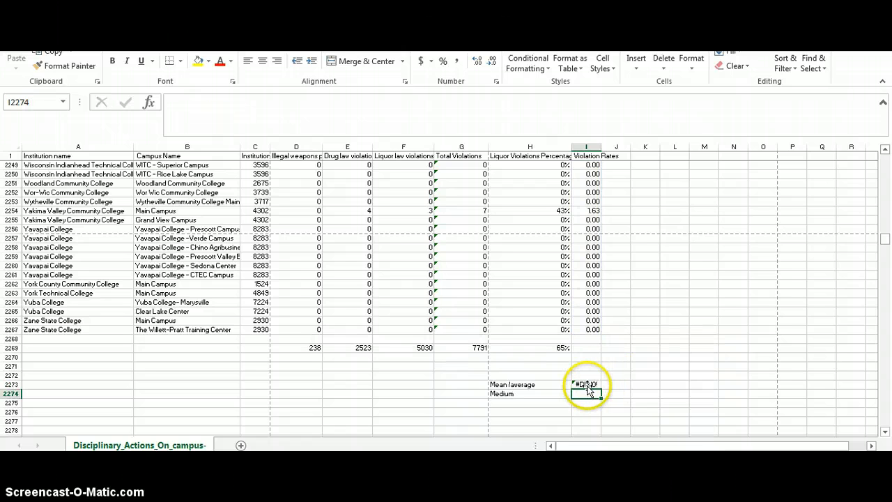
left_click(587, 385)
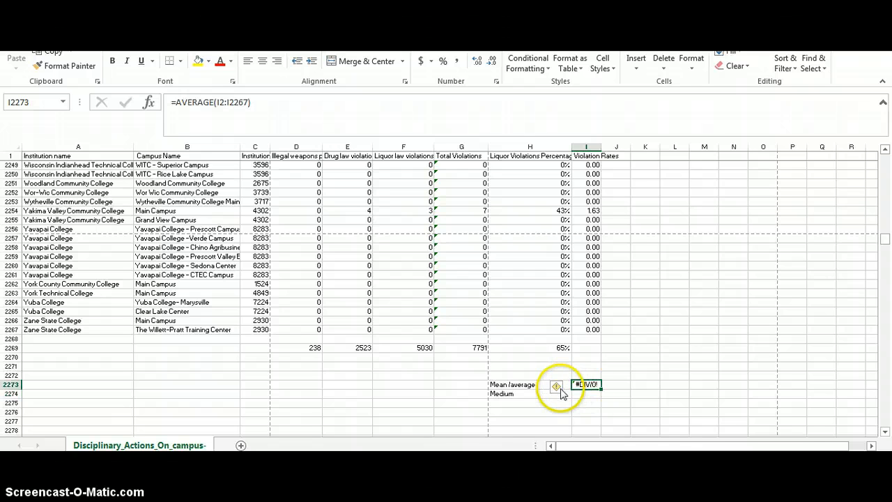
mouse_move(560, 391)
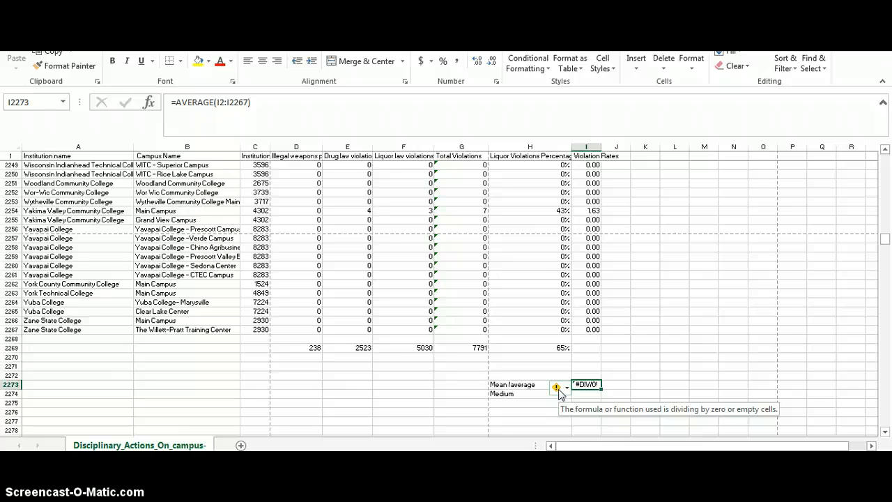
left_click(590, 393)
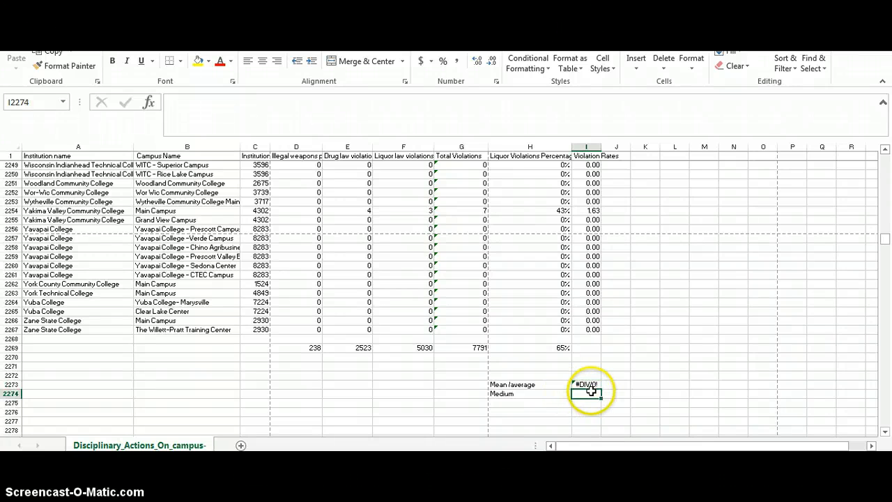